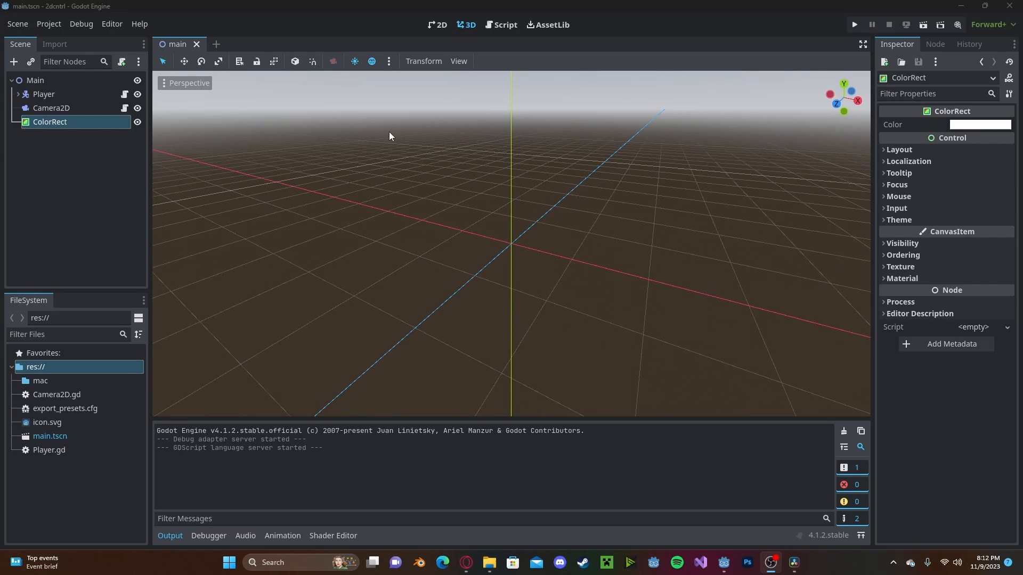
# Confirm the 4.1.2 export templates in Manage Export Templates and start Download and Install
pyautogui.click(389, 135)
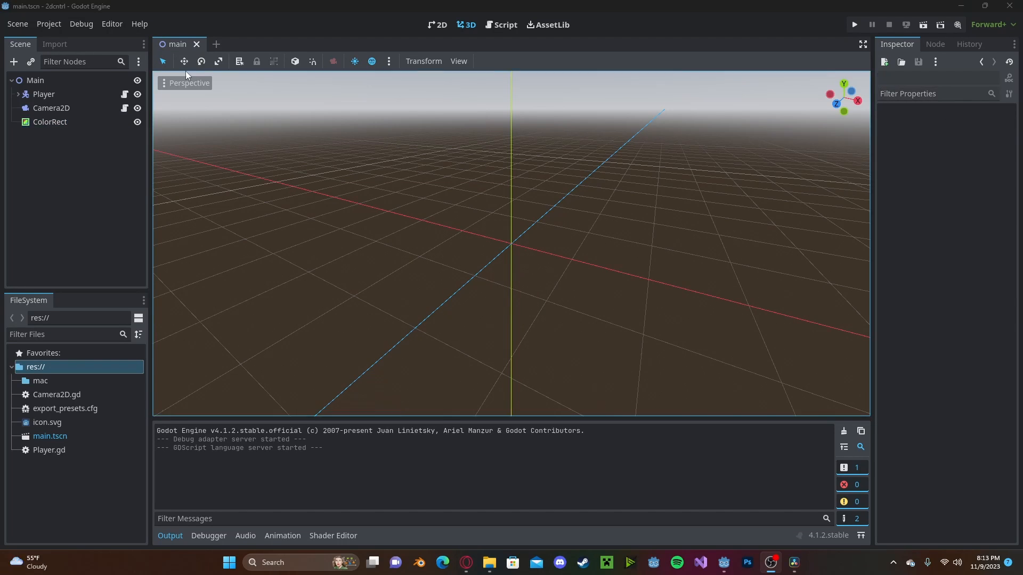
pyautogui.click(114, 24)
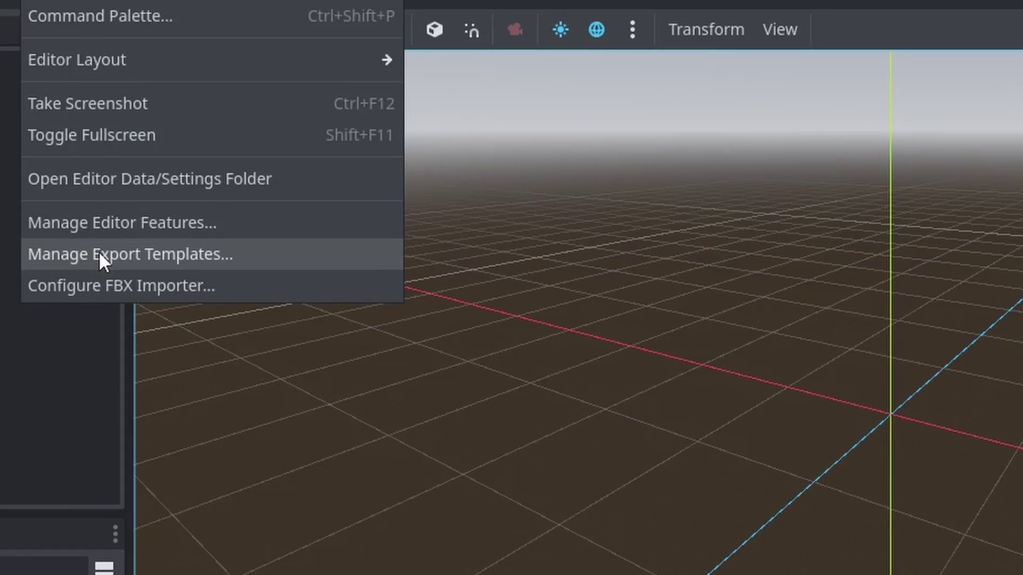
pyautogui.click(282, 350)
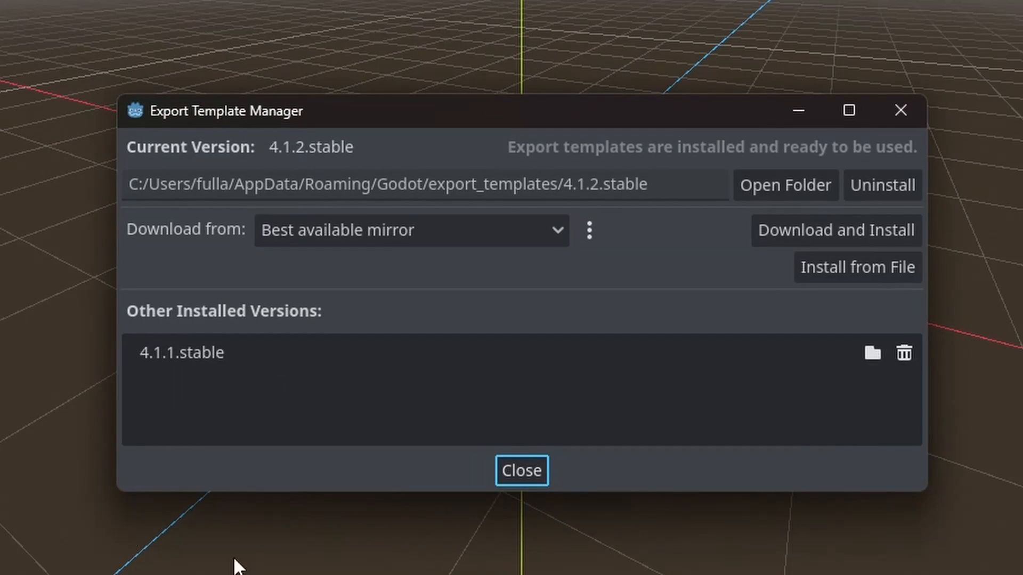
pyautogui.click(790, 230)
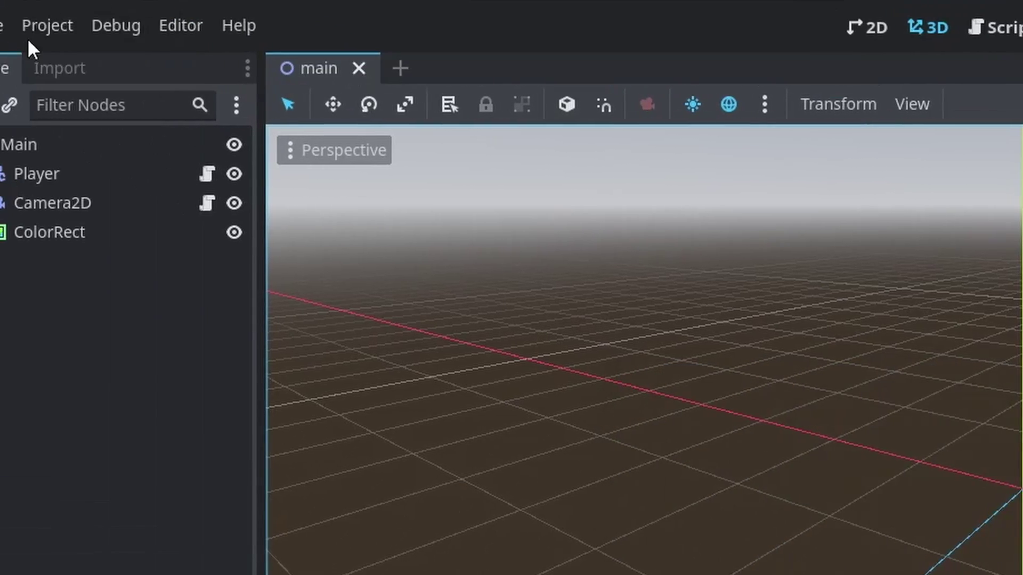
pyautogui.click(76, 50)
# Add a macOS export preset and set its bundle identifier to com.game.gwizz
pyautogui.click(100, 170)
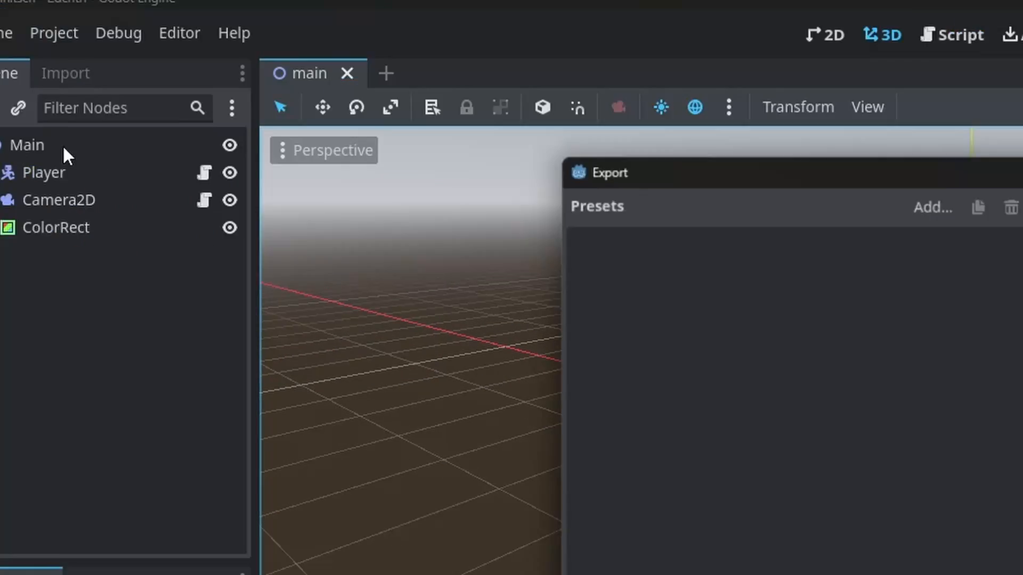
pyautogui.click(453, 61)
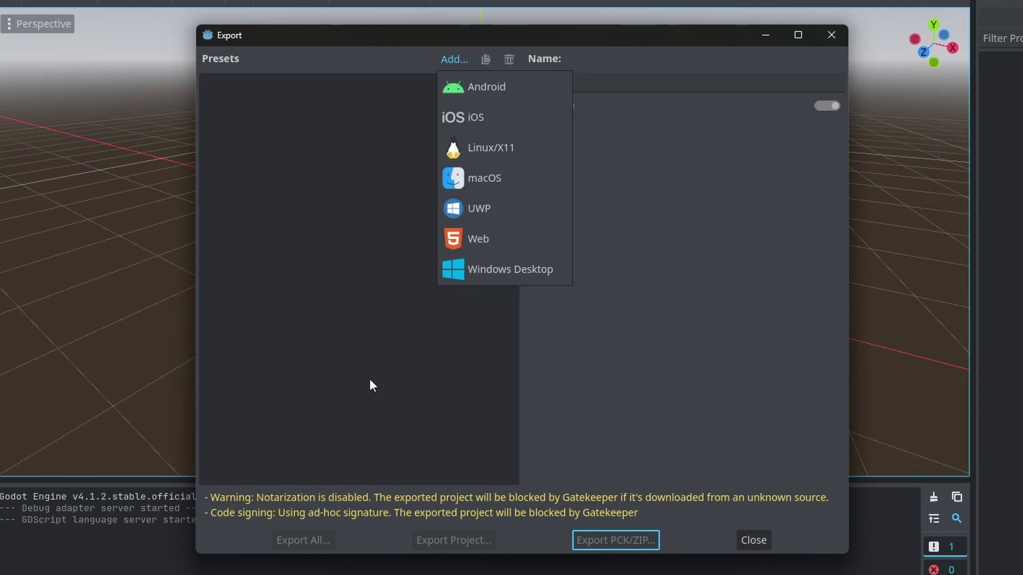
pyautogui.click(480, 178)
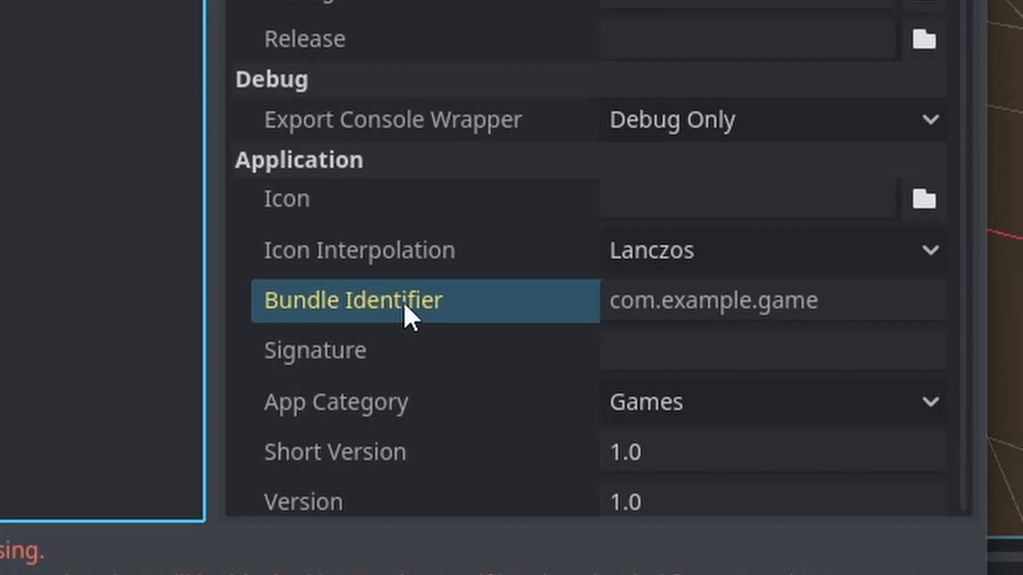
pyautogui.click(674, 300)
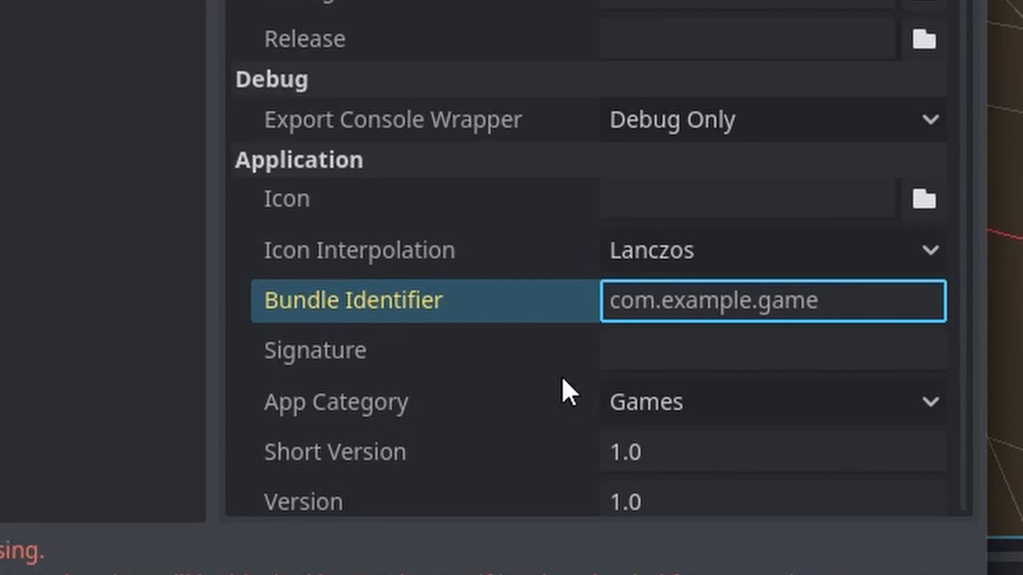
pyautogui.hotkey('ctrl', 'a')
pyautogui.write('c')
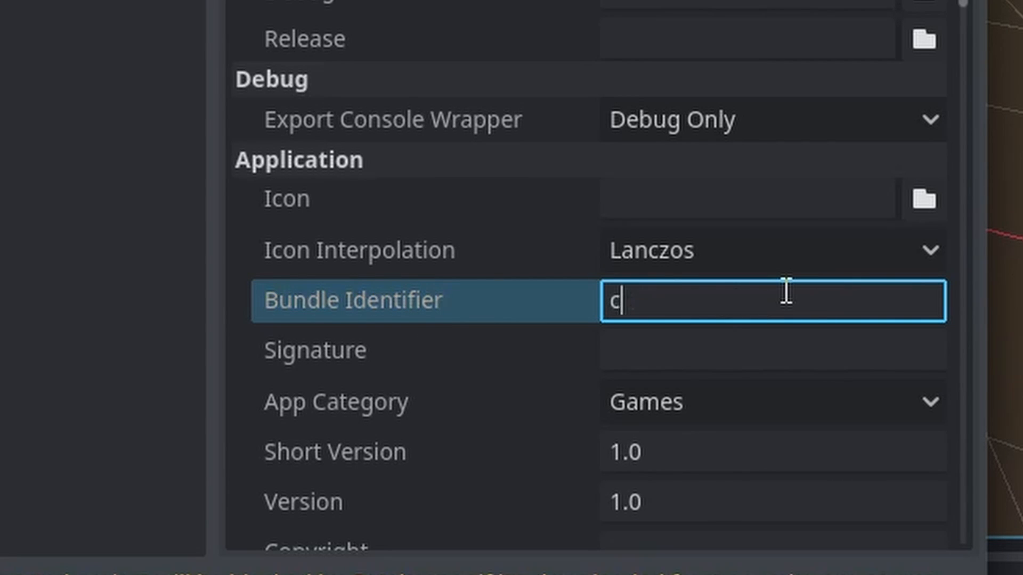
pyautogui.write('om.game')
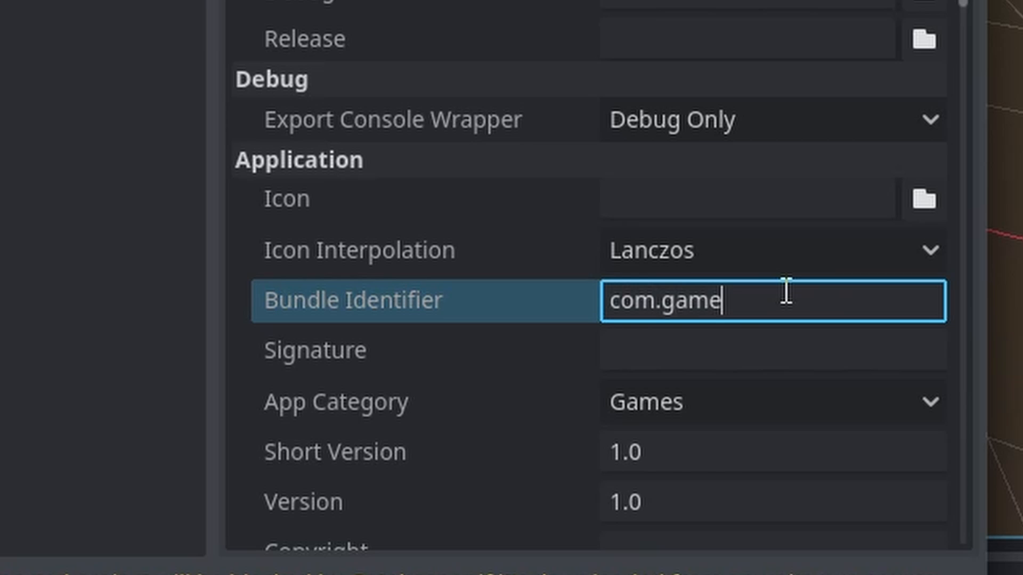
pyautogui.write('.gwizz')
pyautogui.press('Return')
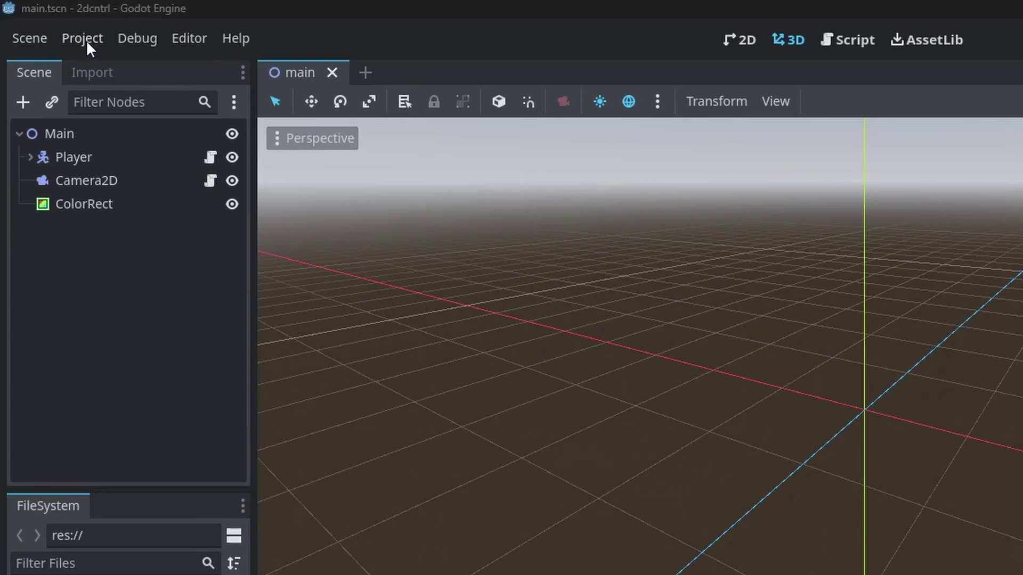
# In Project Settings under Rendering > Textures, enable Import S3TC BPTC
pyautogui.click(49, 23)
pyautogui.click(67, 40)
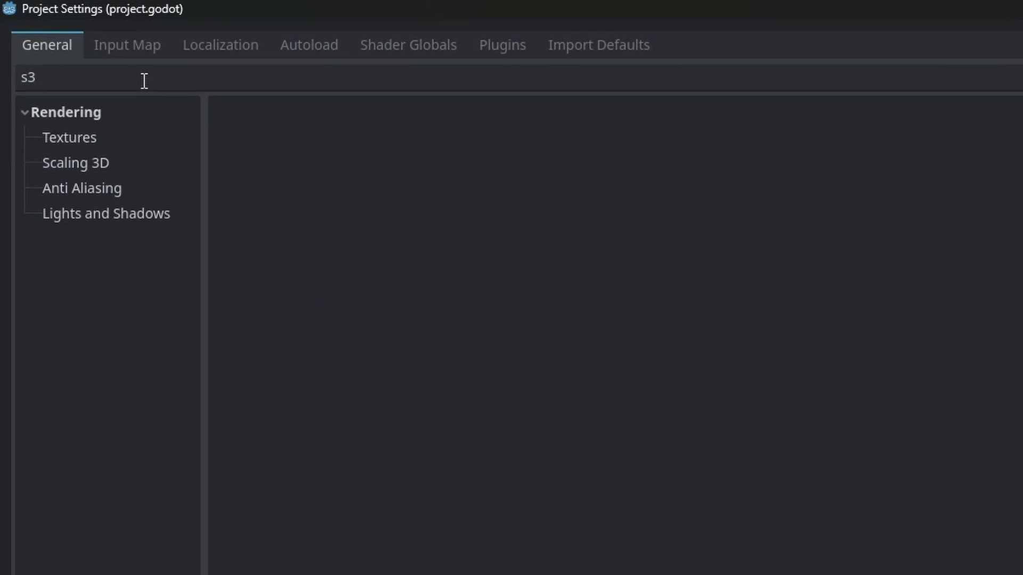
pyautogui.click(145, 81)
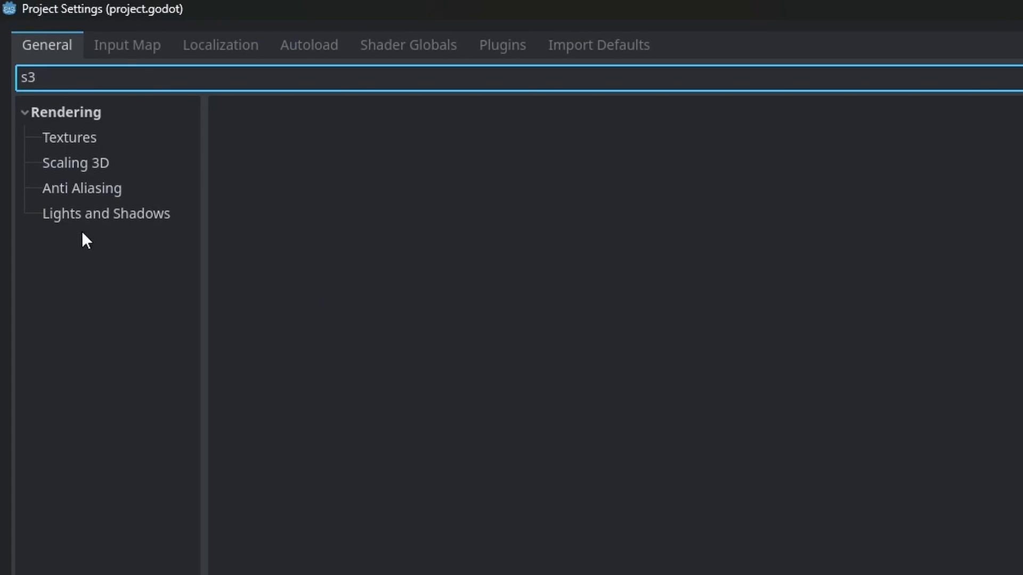
pyautogui.click(101, 140)
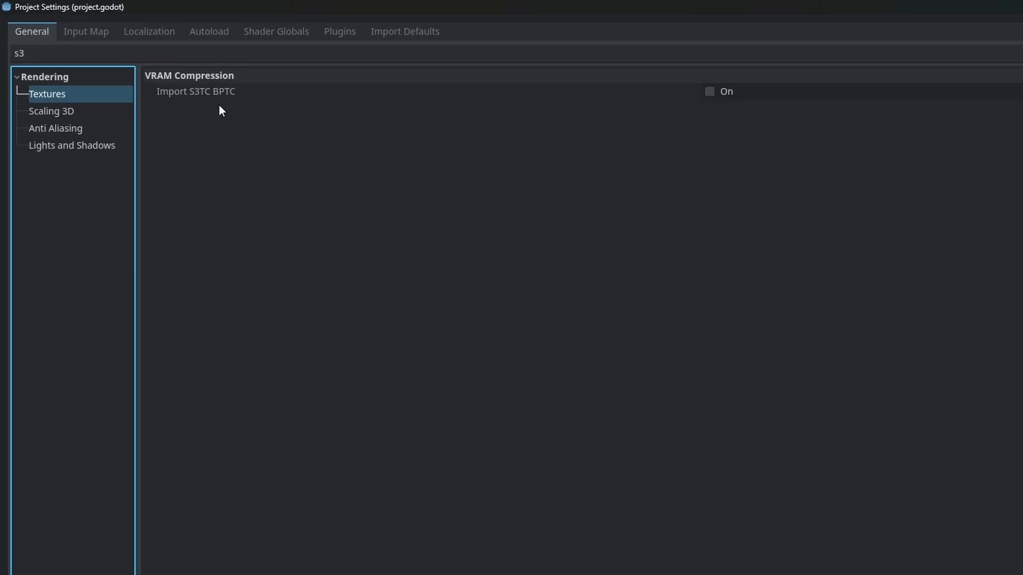
pyautogui.click(574, 76)
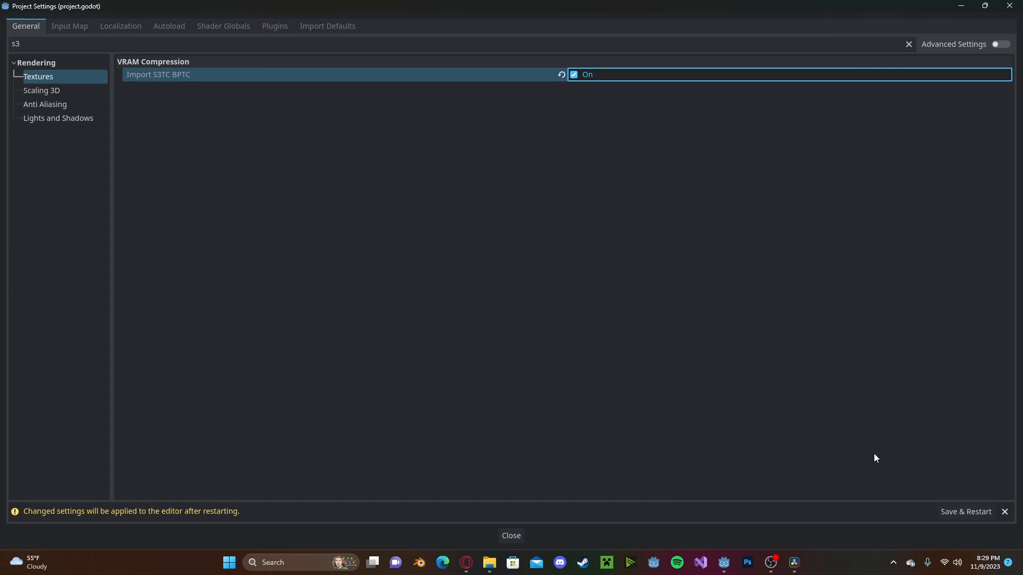
# Save and restart the editor, then export the macOS preset as 2dcntrl.zip with debug toggled
pyautogui.click(950, 514)
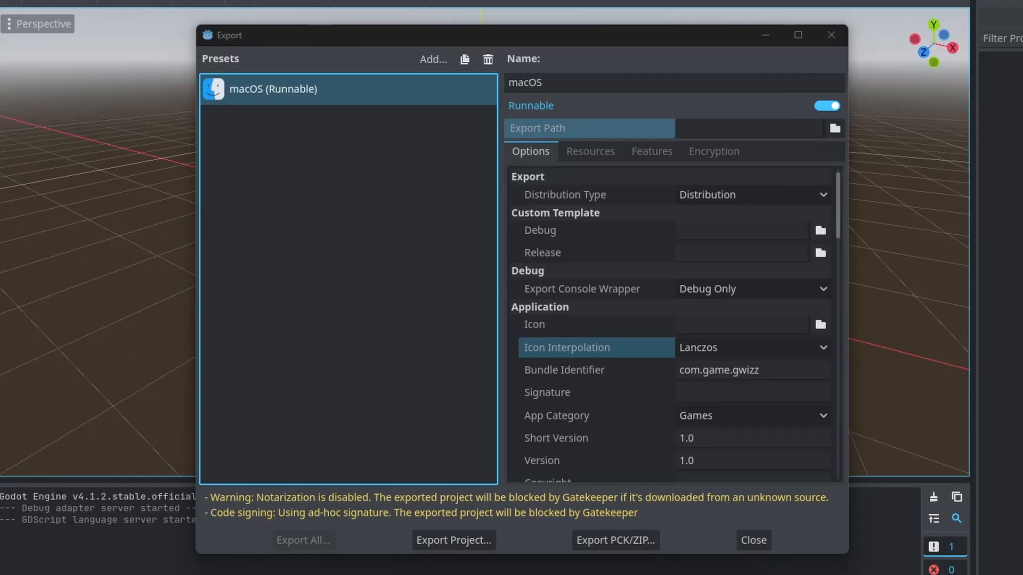
pyautogui.click(457, 542)
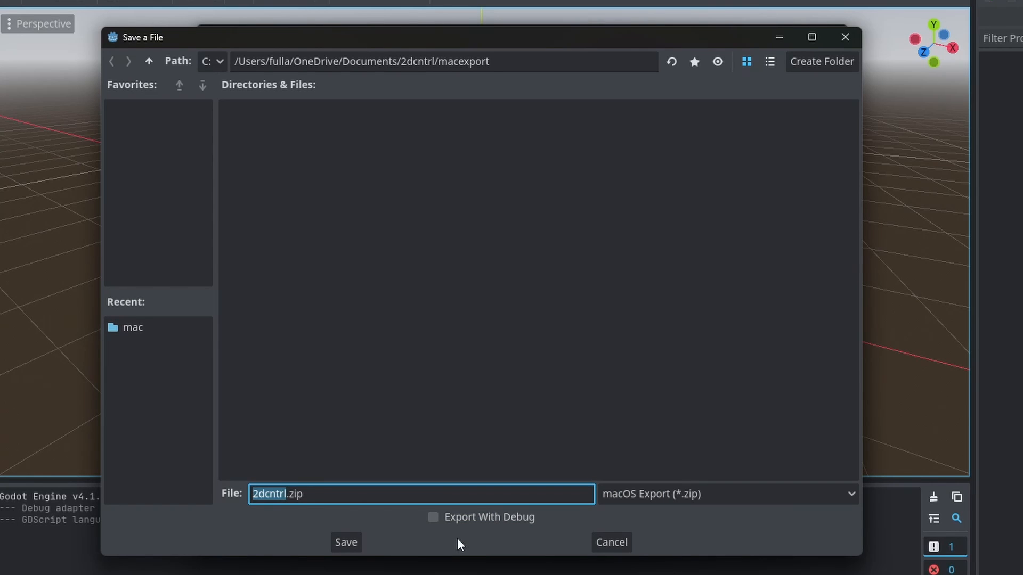
pyautogui.click(435, 520)
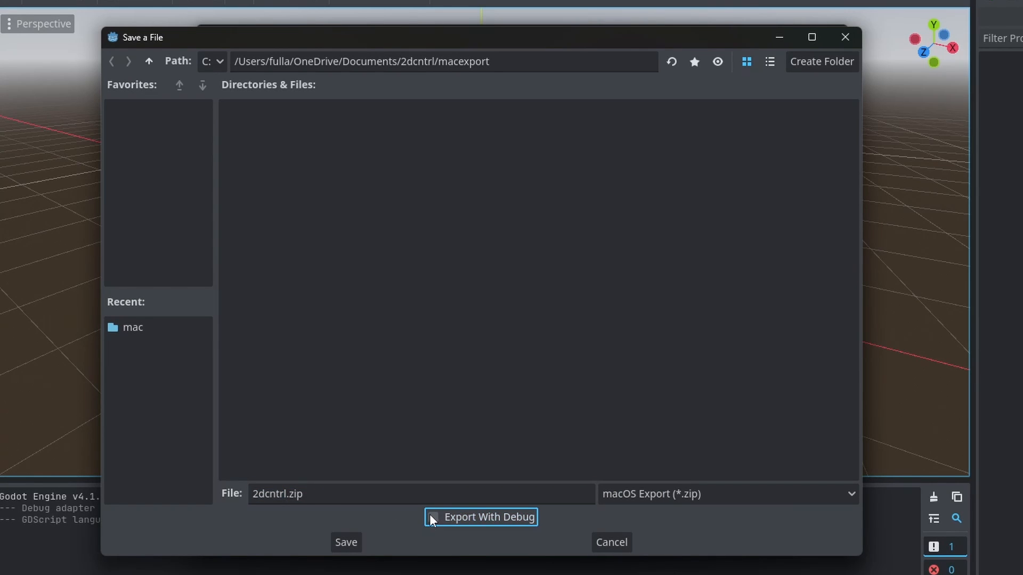
# Save the export, then browse 2dcntrl.app > Contents > MacOS to the 135 MB 2dcntrl executable
pyautogui.click(345, 542)
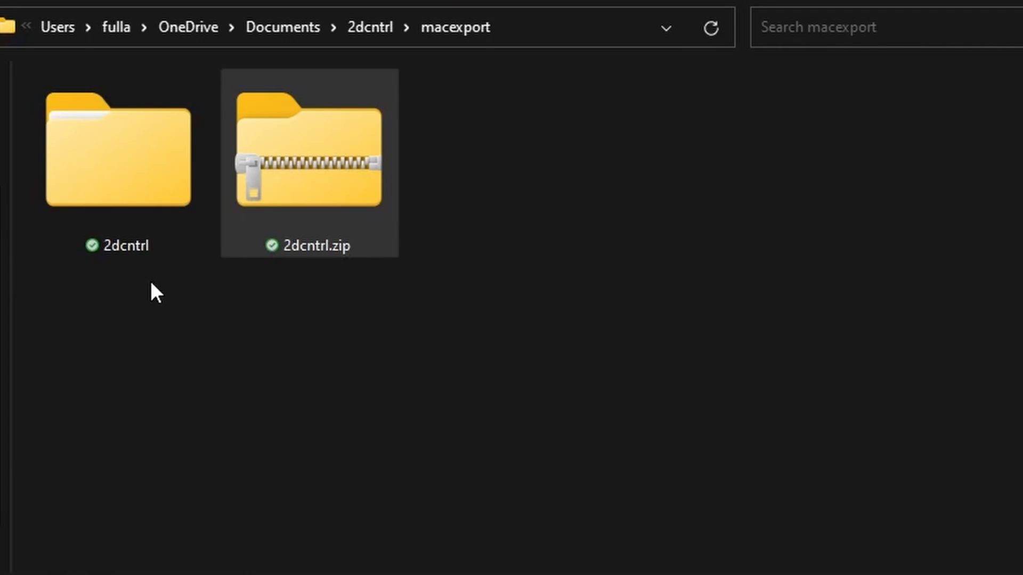
pyautogui.doubleClick(110, 197)
pyautogui.doubleClick(139, 122)
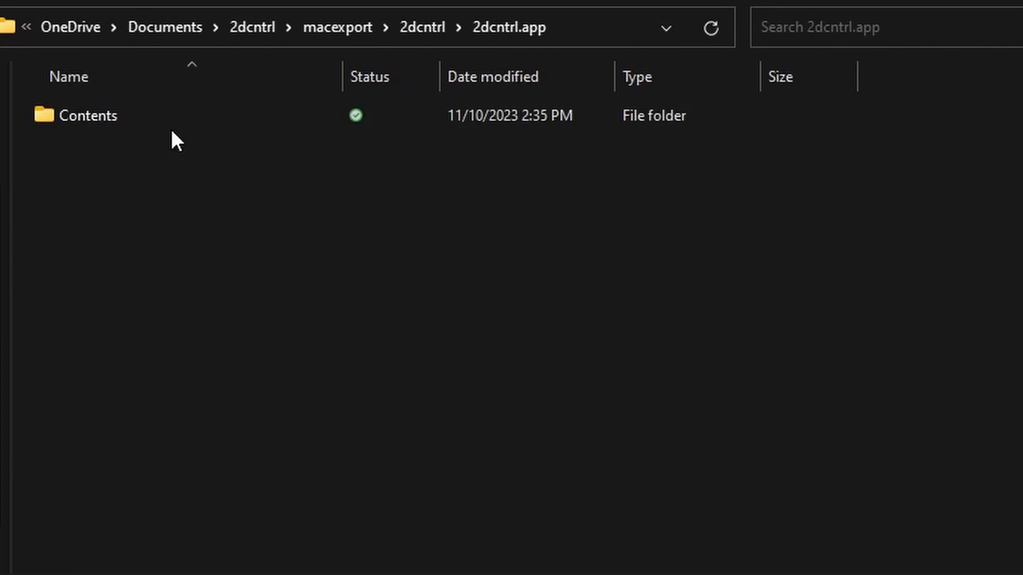
pyautogui.doubleClick(182, 121)
pyautogui.click(112, 160)
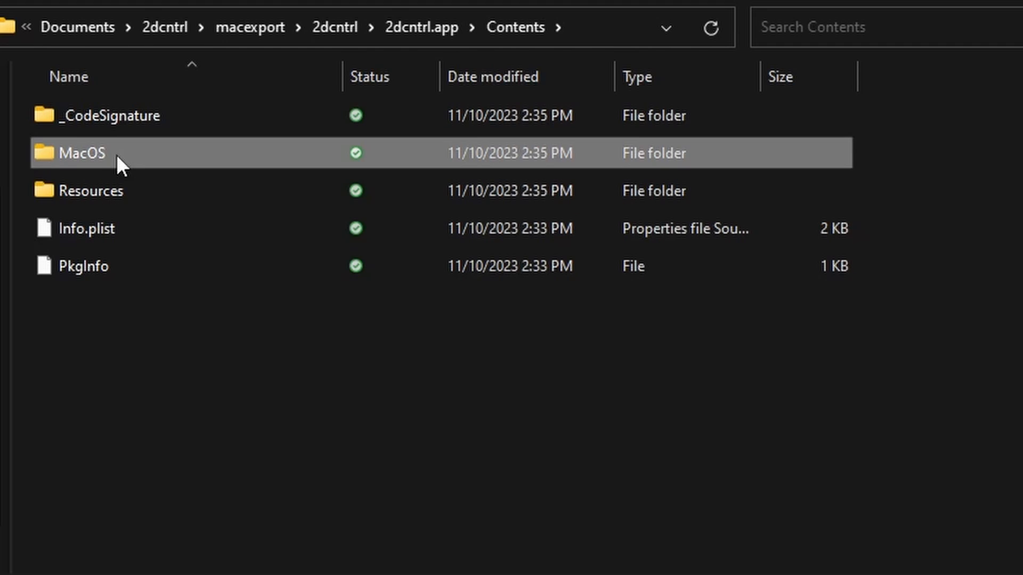
pyautogui.doubleClick(117, 155)
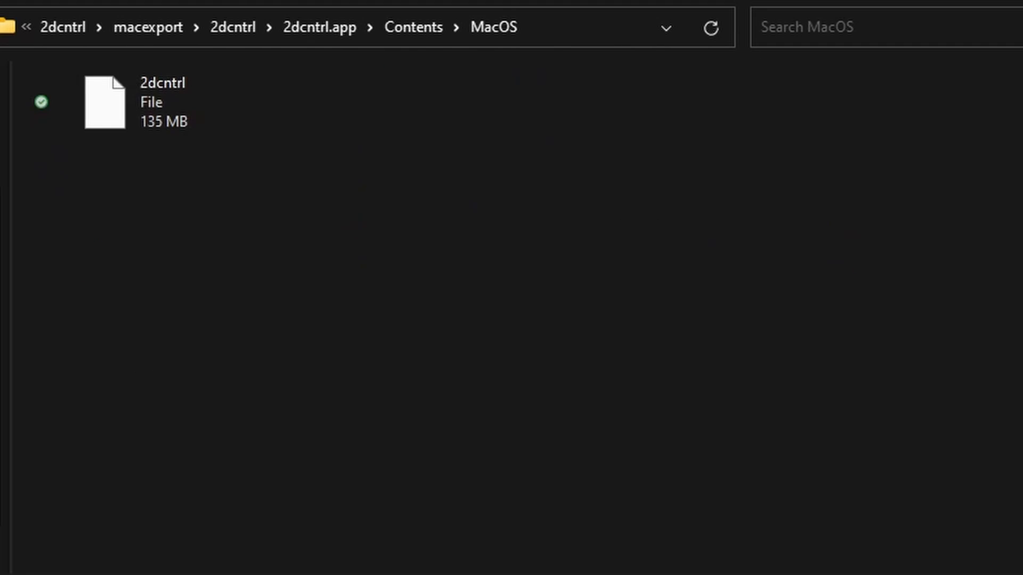